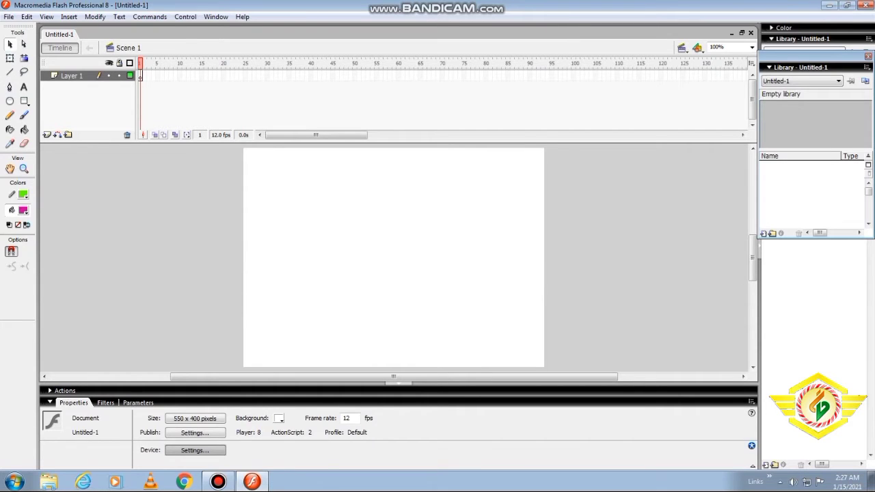
Add new layers above Layer 1 until the timeline holds Layer 1 through Layer 5
click(140, 75)
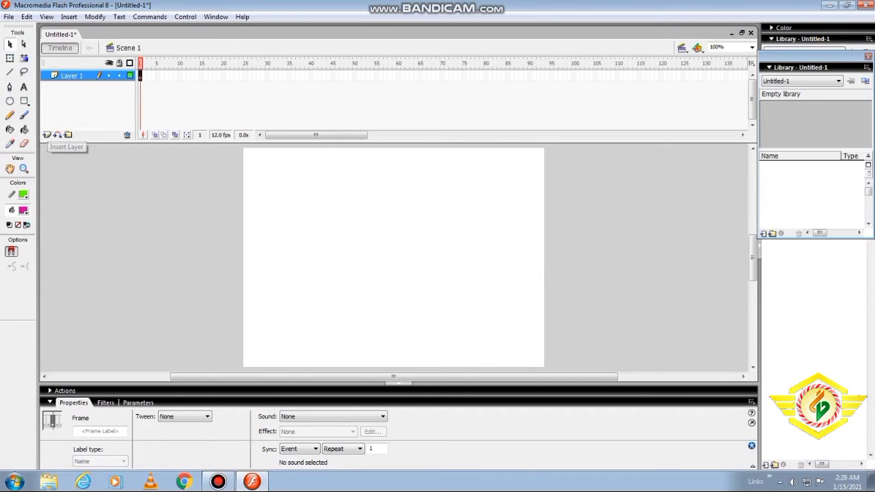
click(47, 135)
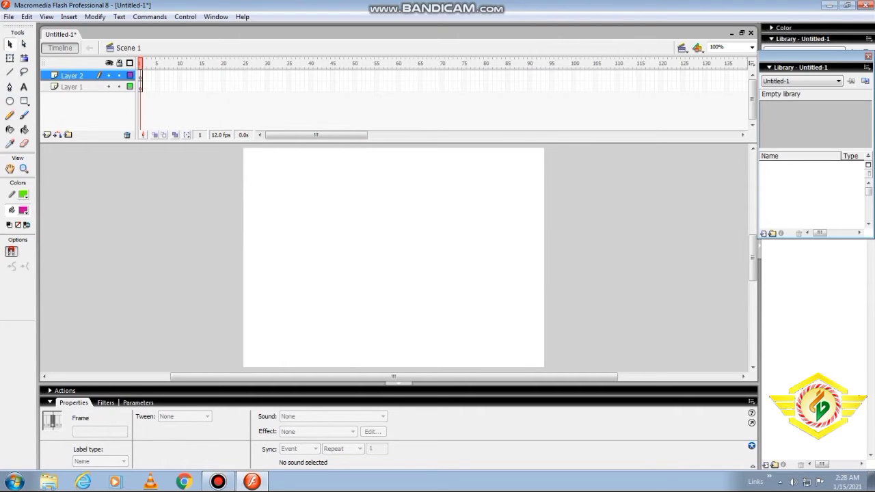
click(47, 135)
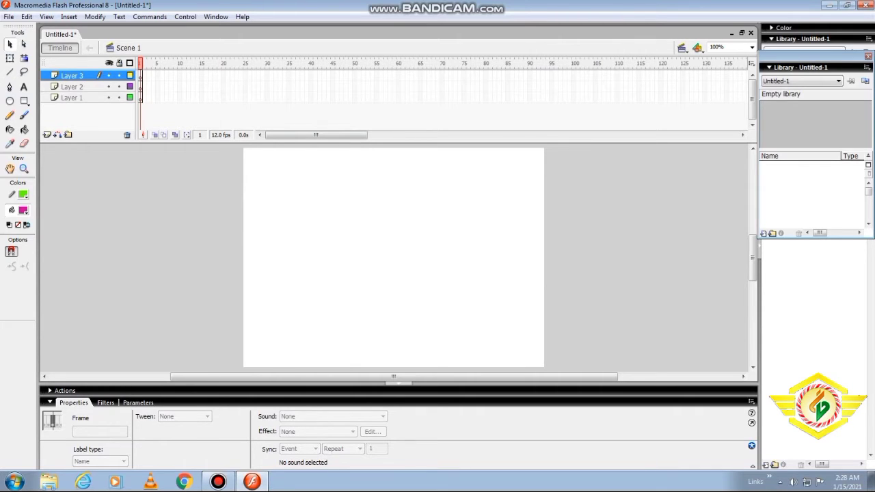
click(46, 135)
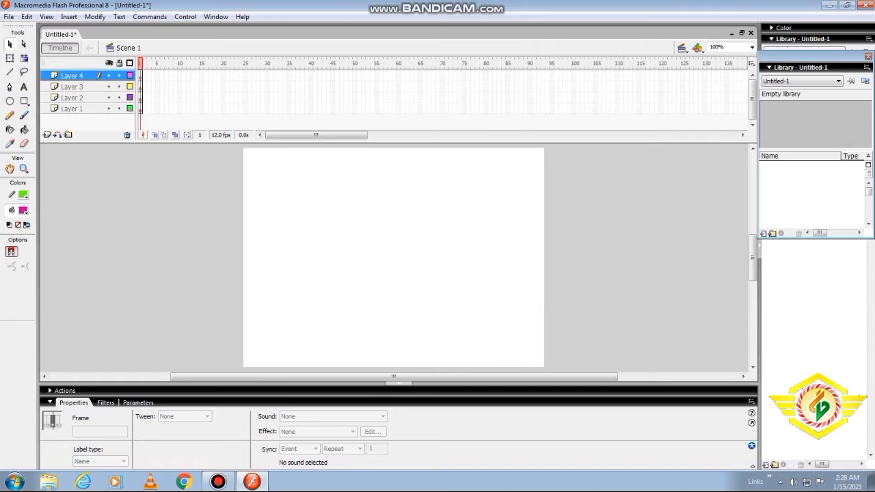
right_click(141, 75)
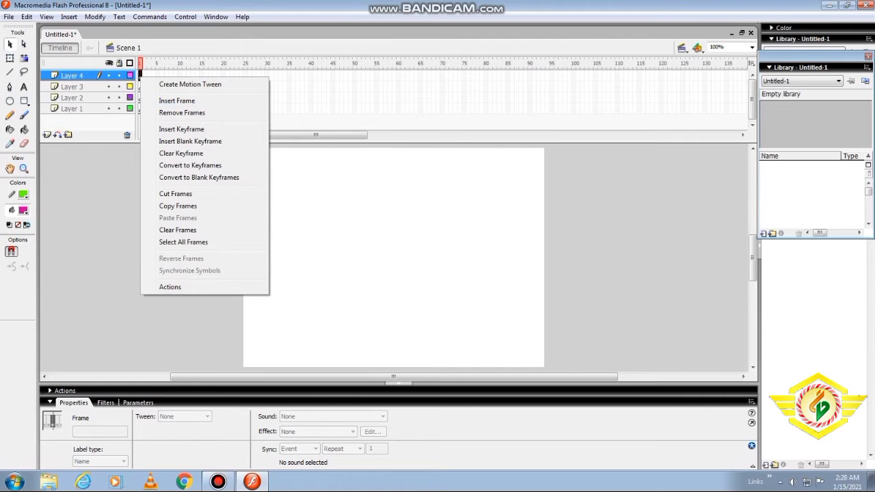
right_click(90, 76)
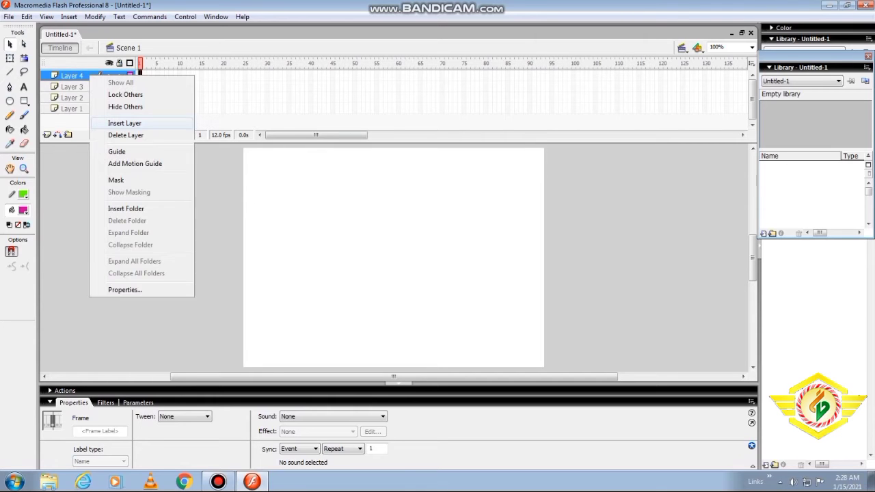
click(124, 123)
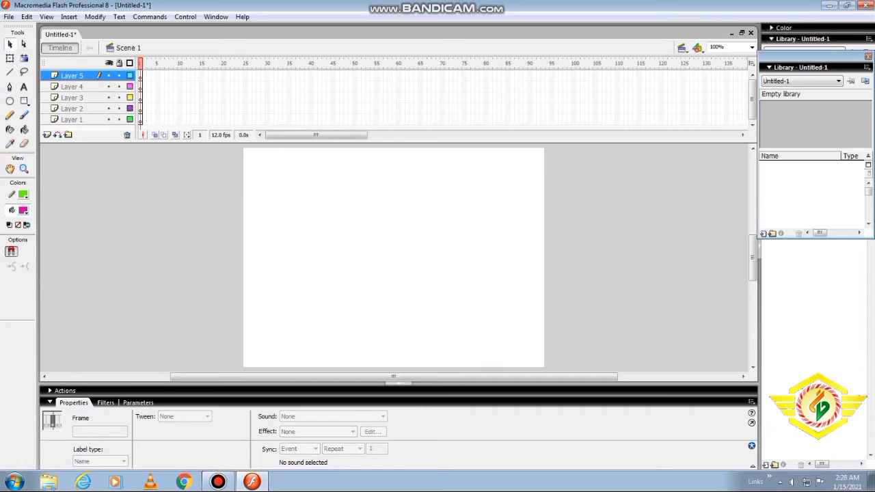
Delete Layer 5 and Layer 4, leaving three layers
right_click(87, 76)
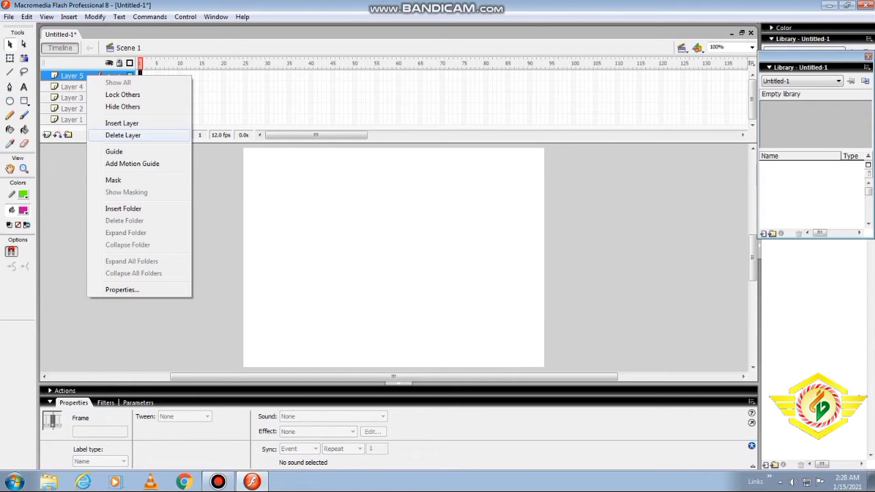
click(123, 134)
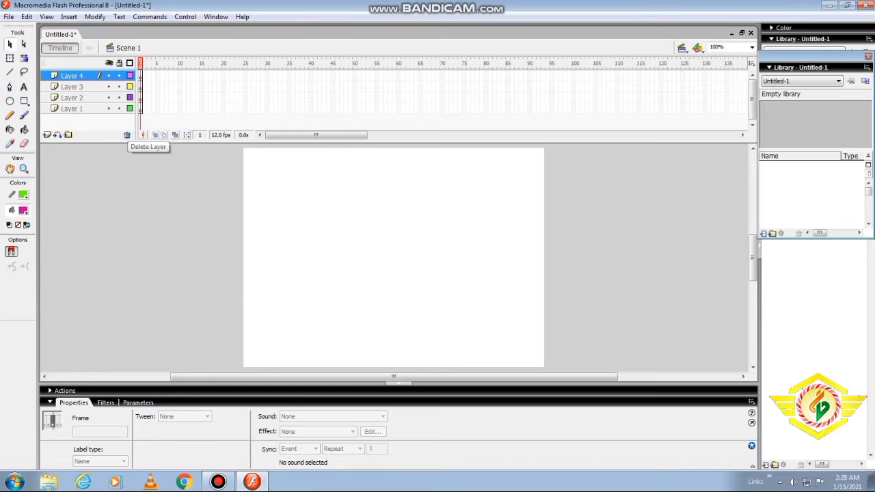
right_click(86, 76)
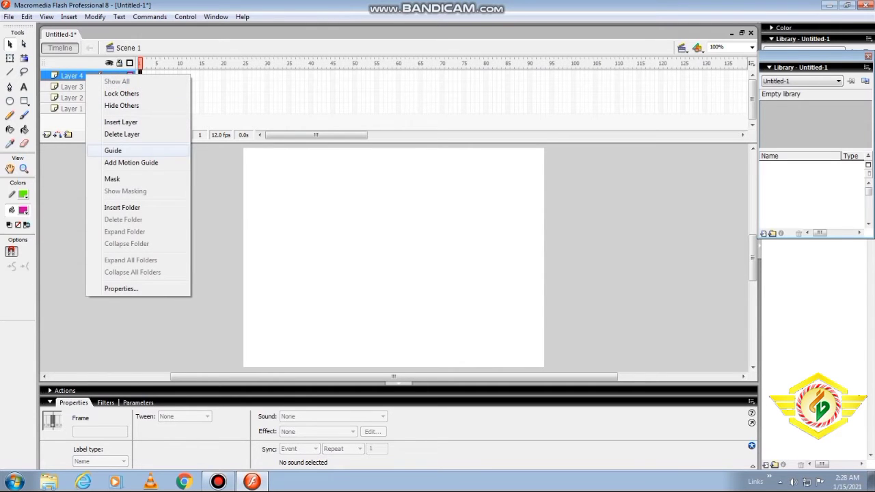
click(123, 134)
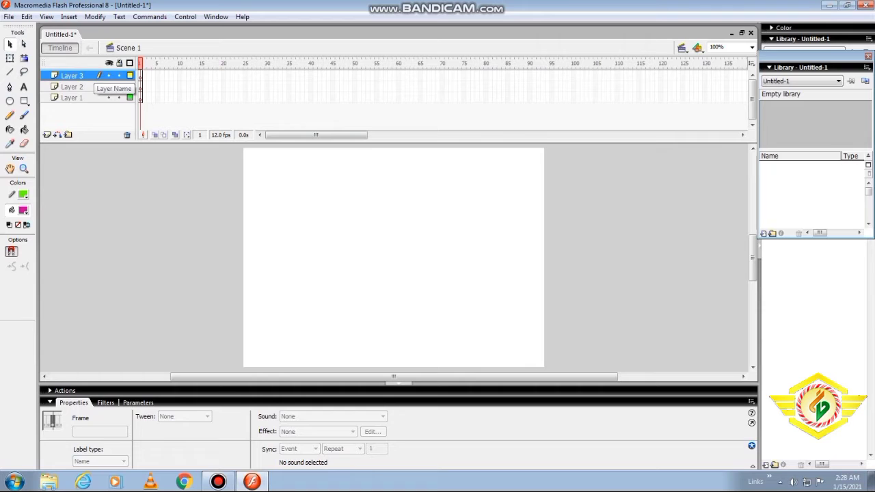
Rename Layer 3 to 'graphic 1'
double_click(75, 75)
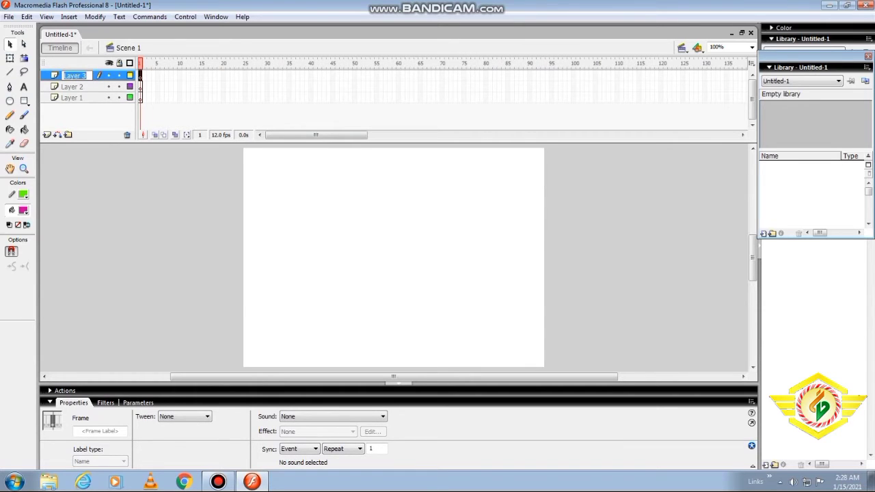
text(f)
key(BackSpace)
text(graphic 1)
key(Return)
Rename Layer 2 to 'graphic 2'
double_click(74, 86)
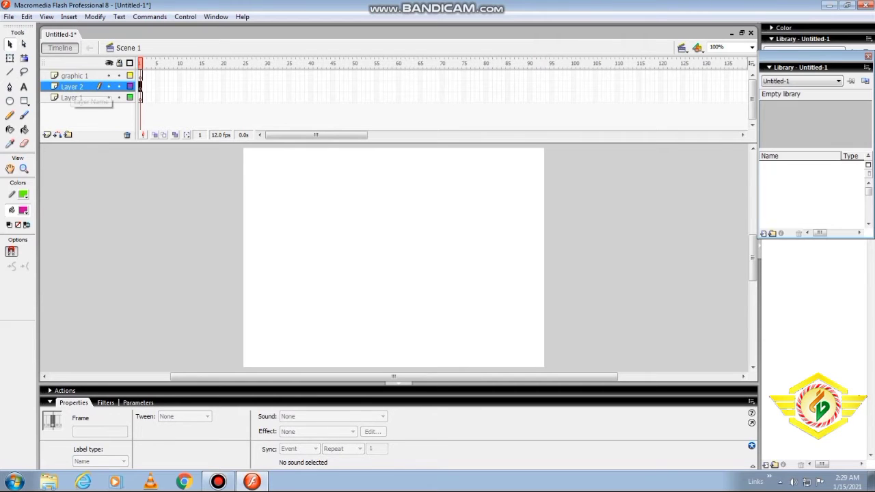
text(gr)
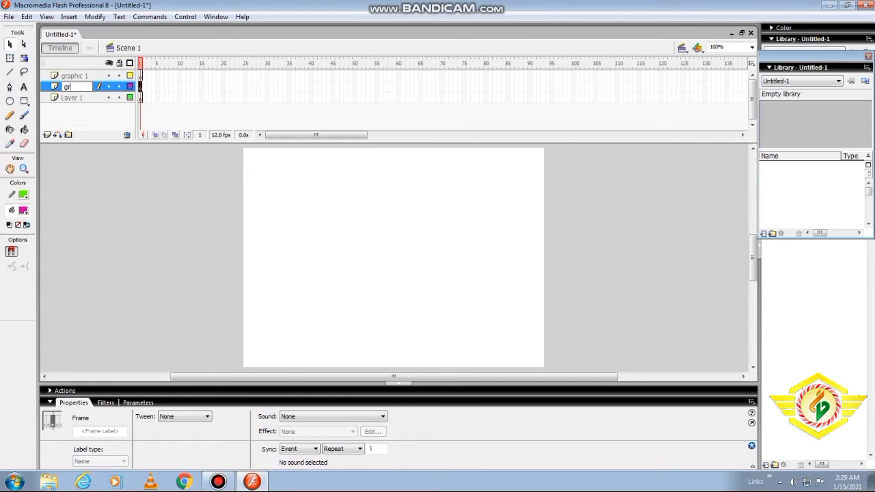
text(aphic 2)
key(Return)
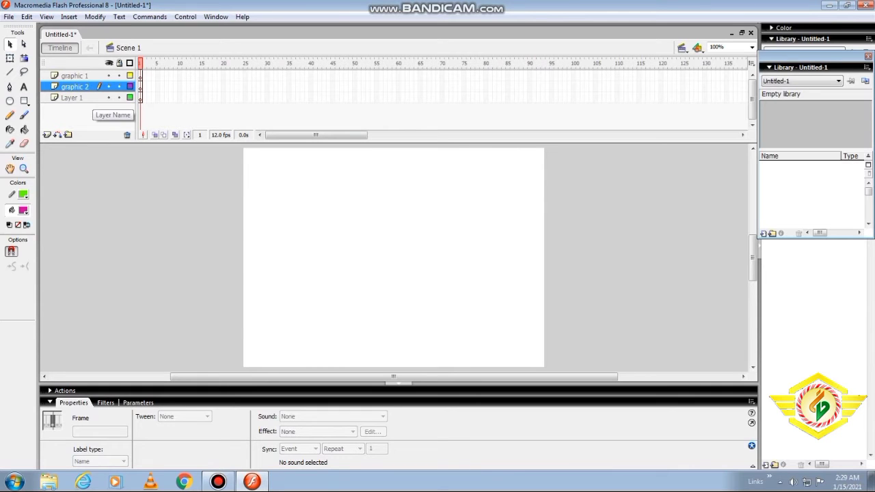
Hide graphic 1, graphic 2 and Layer 1, then make all three visible again
right_click(99, 76)
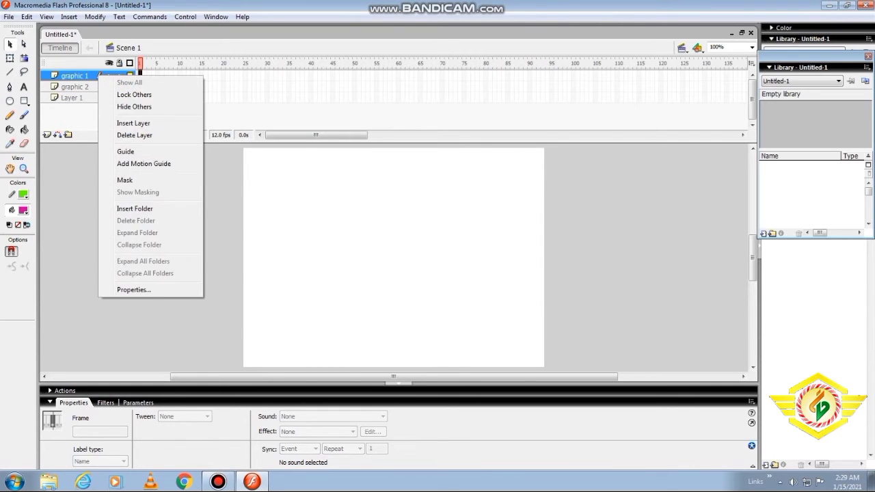
key(Escape)
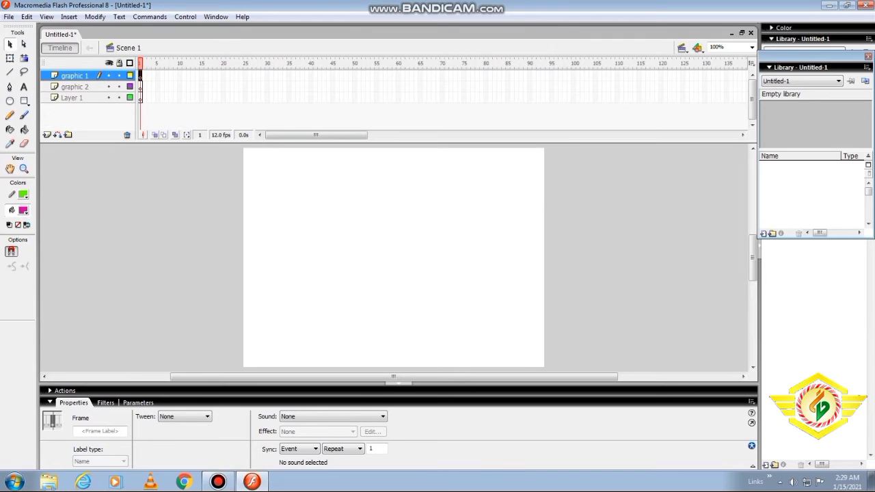
click(109, 75)
click(108, 87)
click(108, 98)
click(109, 97)
click(109, 87)
click(109, 75)
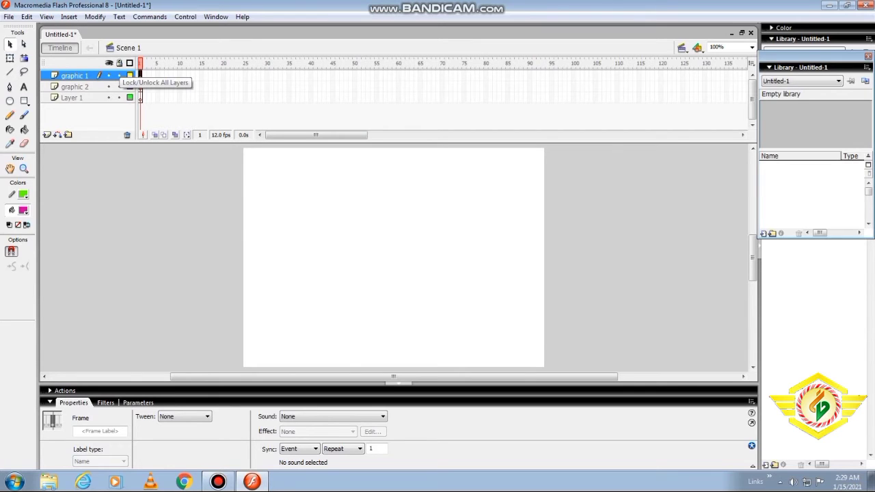
Lock the graphic 1 and graphic 2 layers, then unlock them again
click(119, 75)
click(119, 87)
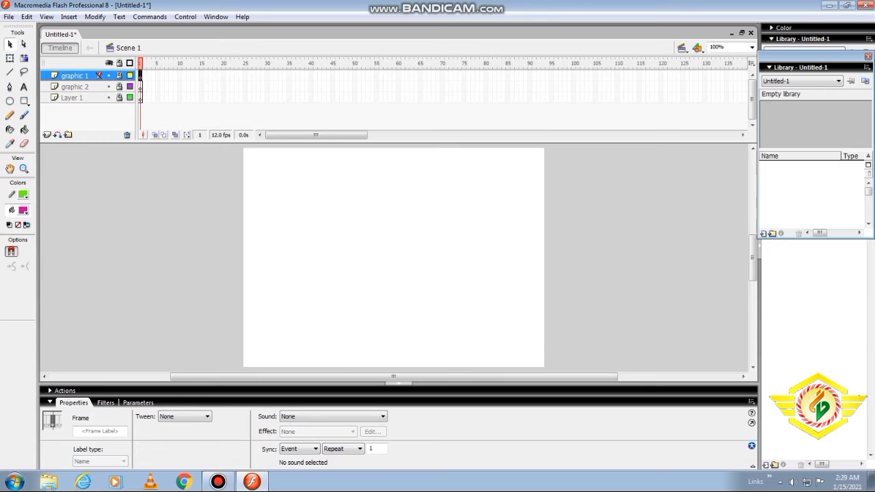
click(119, 87)
click(118, 75)
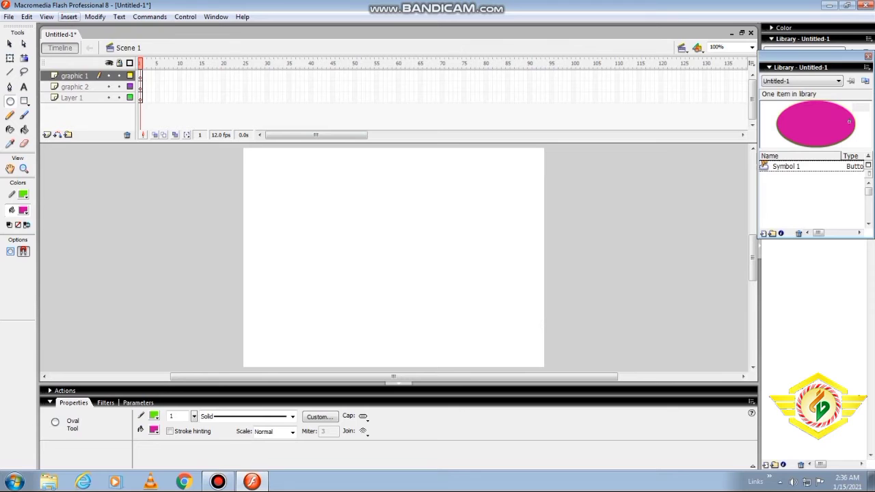
Create a new Button symbol named Symbol 2 via Insert > New Symbol
click(68, 17)
click(96, 29)
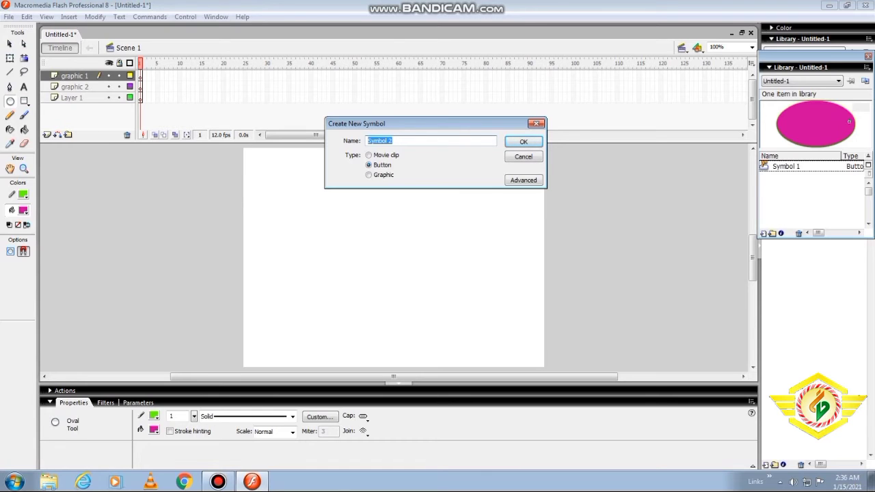
click(524, 142)
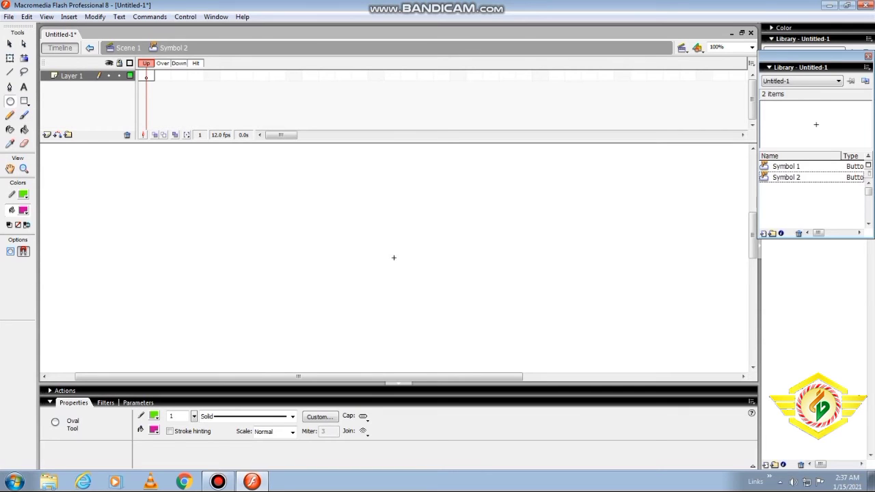
Draw a pink oval in Symbol 2's Up frame and add an Over keyframe
drag(342, 201, 418, 303)
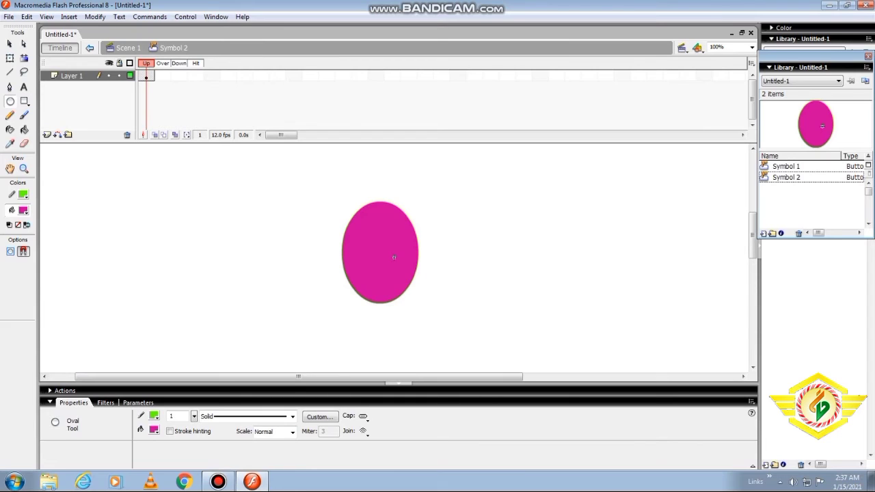
key(F6)
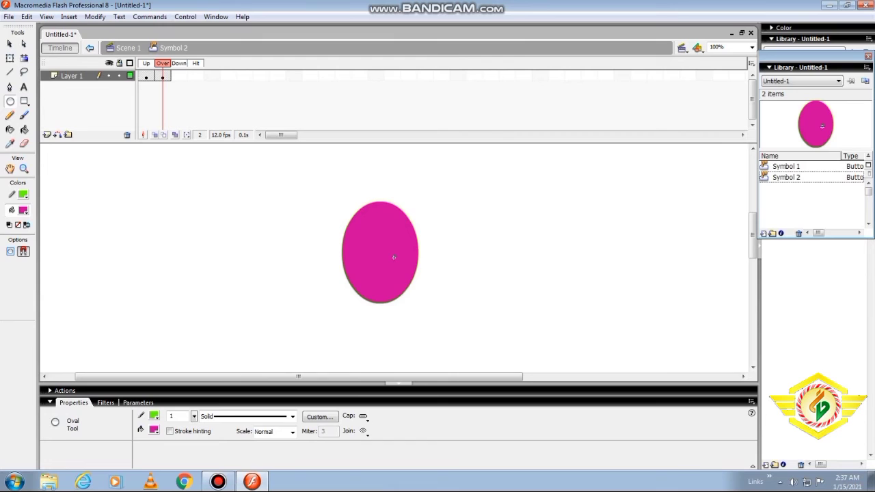
Nudge the Over-state oval right to X -67, then add a Down keyframe
click(162, 76)
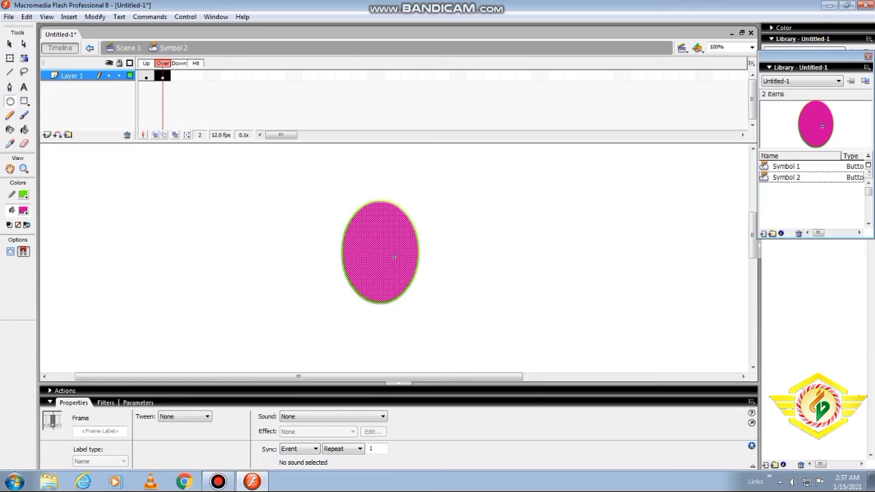
drag(387, 232, 410, 240)
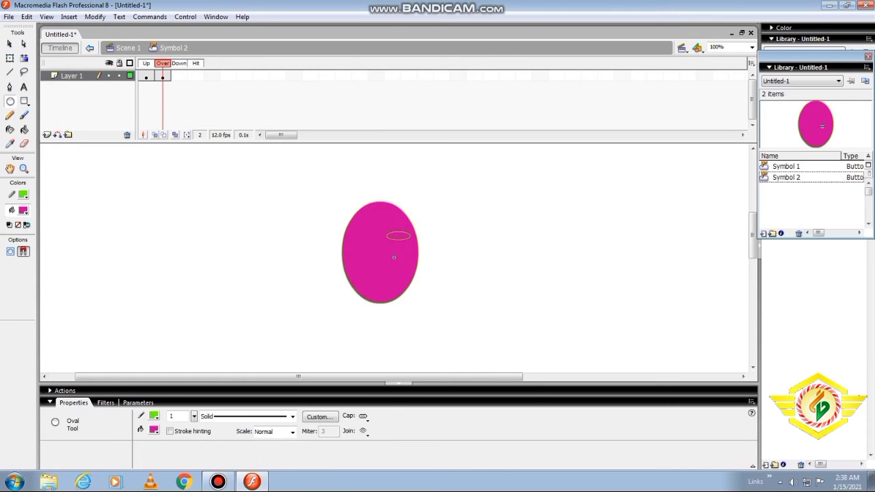
key(ctrl+z)
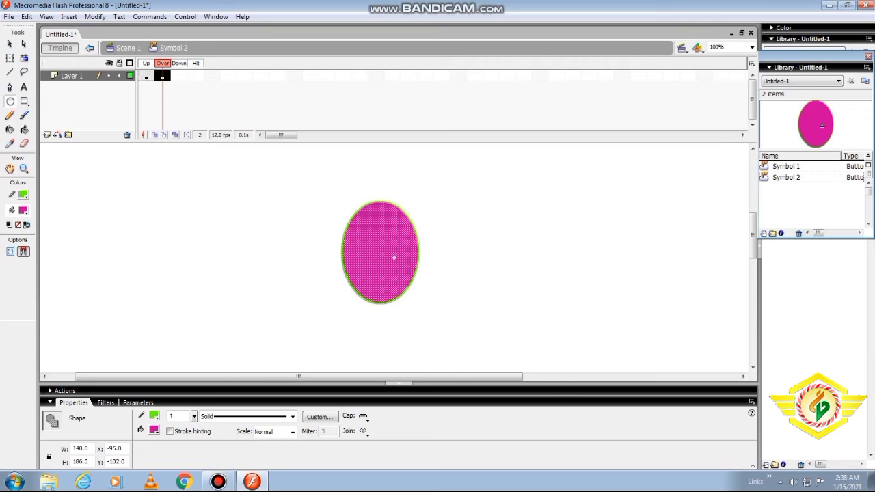
key(Right)
key(Right)
key(Right)
key(Right)
key(Right)
key(Right)
key(Right)
key(Right)
key(Right)
key(Right)
key(Right)
key(Right)
key(Right)
key(Right)
key(Right)
key(Right)
key(Right)
key(Right)
key(Right)
key(Right)
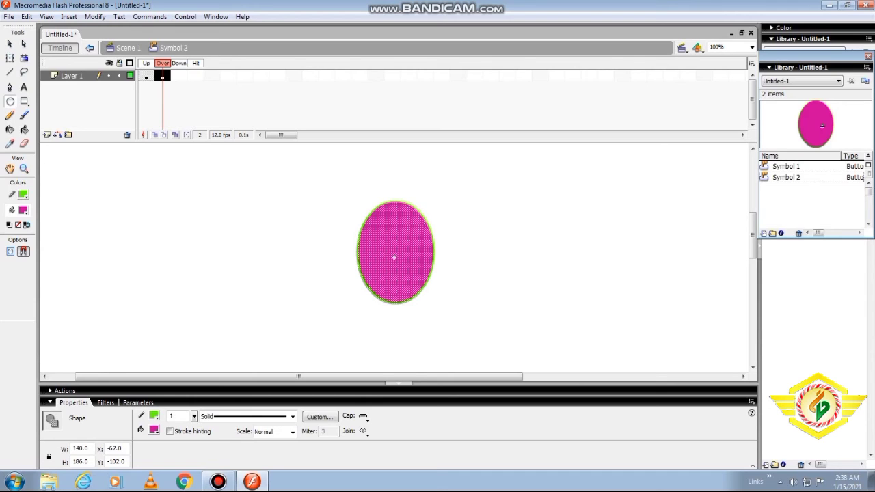
key(F6)
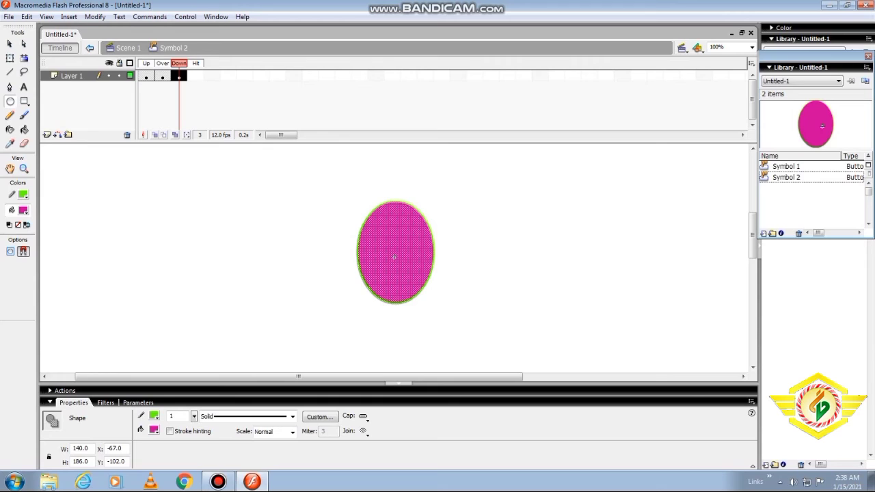
Move the Down oval lower, add a Hit keyframe with its oval shifted right, and return to Scene 1
key(Down)
key(Down)
key(Down)
key(Down)
key(Down)
key(Down)
key(Down)
key(Down)
key(Down)
key(Down)
key(Down)
key(Down)
key(Down)
key(Down)
key(Down)
key(Down)
key(Down)
key(Down)
key(Down)
key(Down)
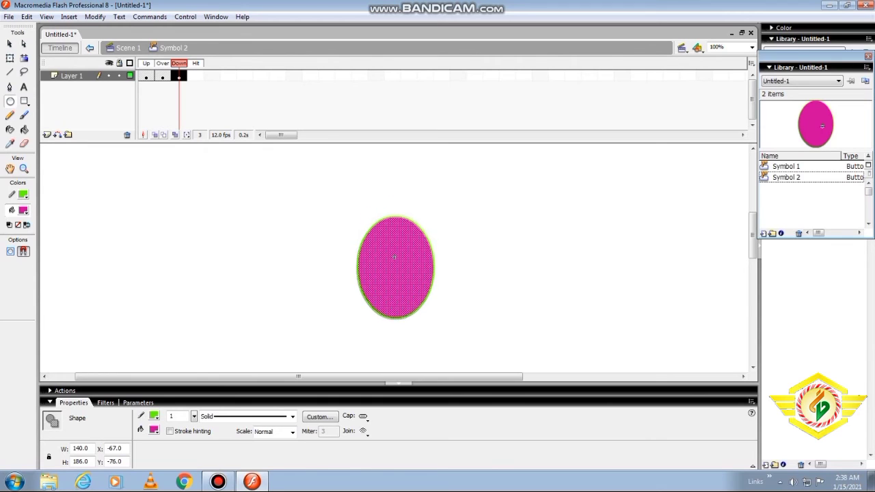
key(Down)
key(Down)
key(Down)
key(Down)
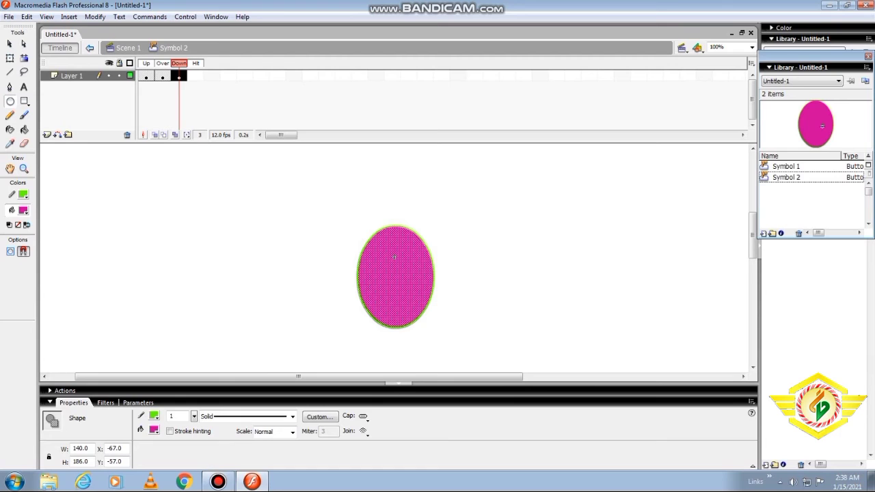
key(F6)
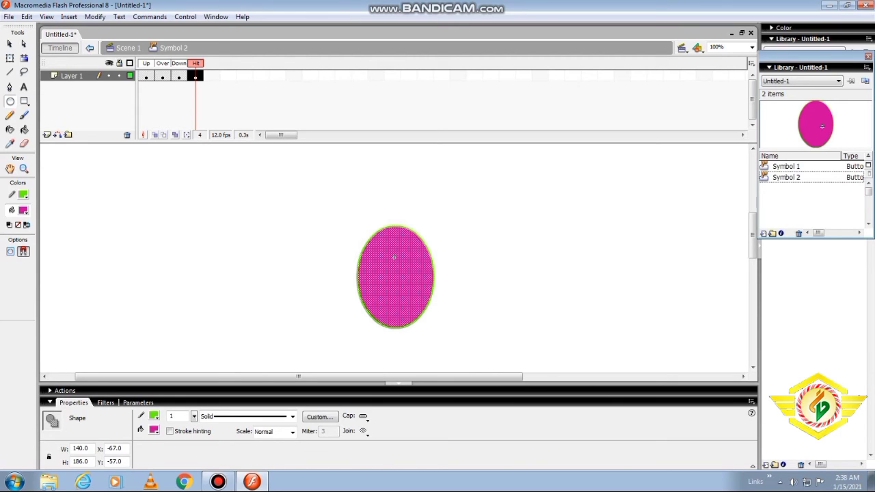
key(Right)
key(Right)
key(Right)
key(Right)
key(Right)
key(Right)
key(Right)
key(Right)
key(Right)
key(Right)
key(Right)
key(Right)
key(Right)
key(Right)
key(Right)
key(Right)
key(Right)
key(Right)
key(Right)
key(Right)
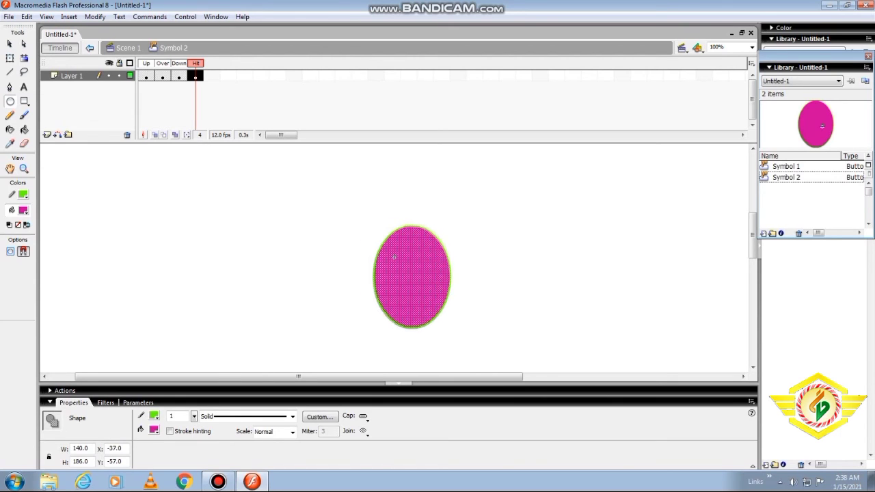
key(Right)
key(Right)
key(Right)
key(Right)
key(Right)
key(Right)
key(Right)
key(Right)
key(Right)
key(Right)
key(Right)
key(Right)
key(Right)
key(Right)
key(Right)
key(Right)
key(Right)
key(Right)
key(Right)
key(Right)
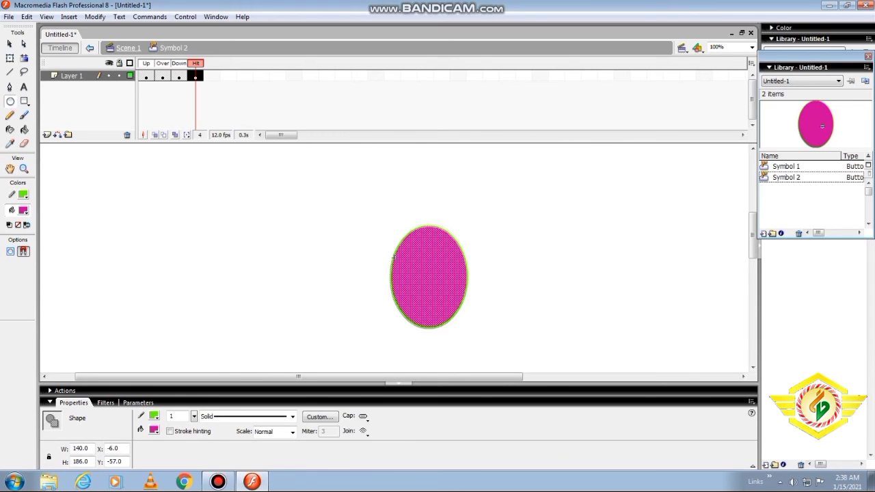
key(ctrl+e)
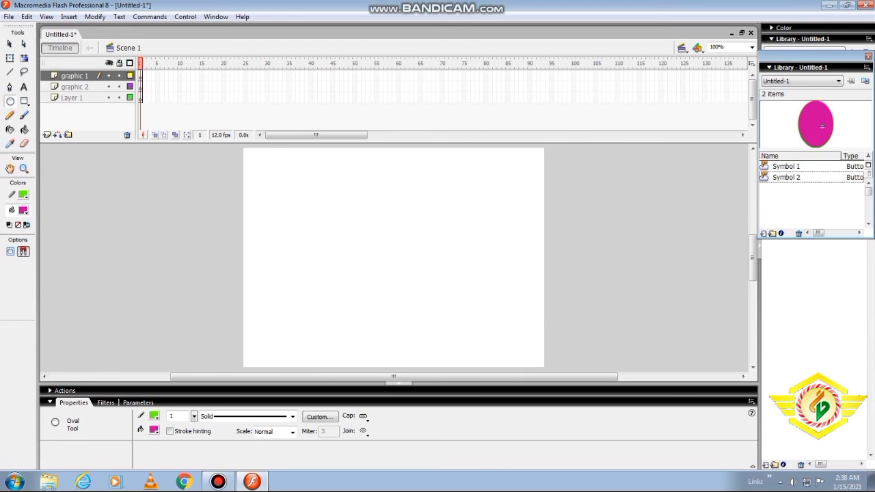
Drag a Symbol 2 button instance from the Library onto the stage at X 187.3, Y 95
key(ctrl+l)
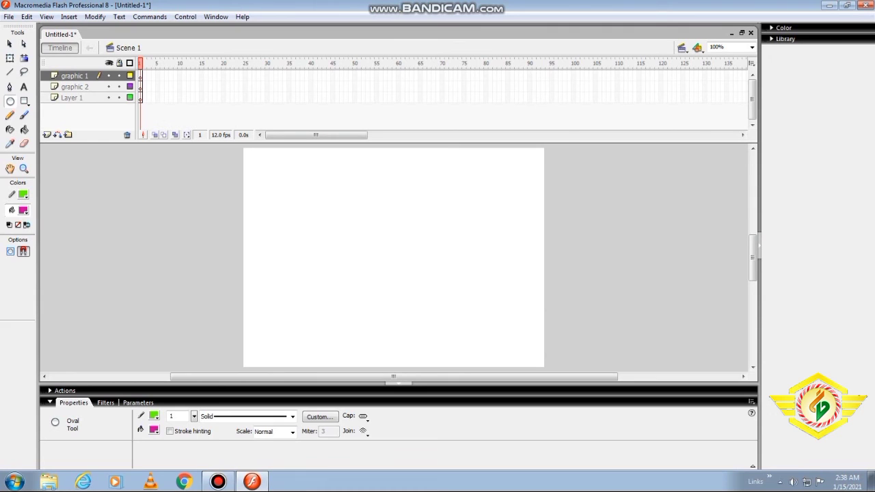
key(ctrl+l)
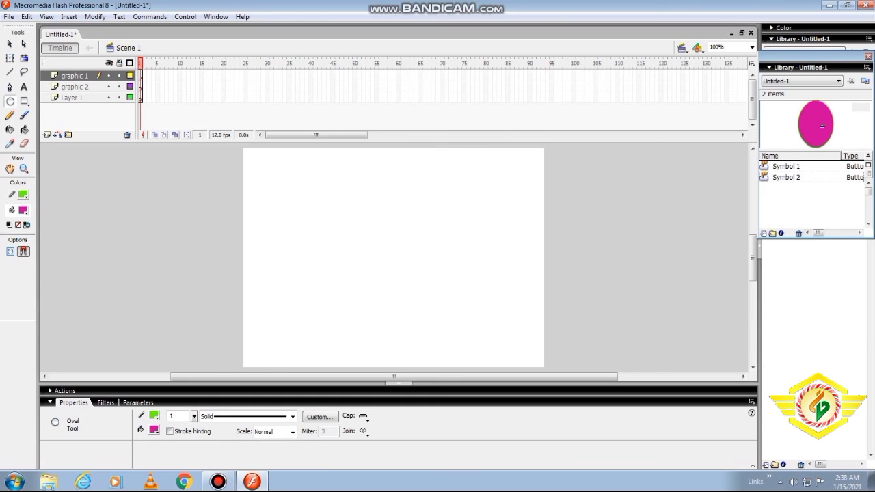
drag(815, 125, 384, 250)
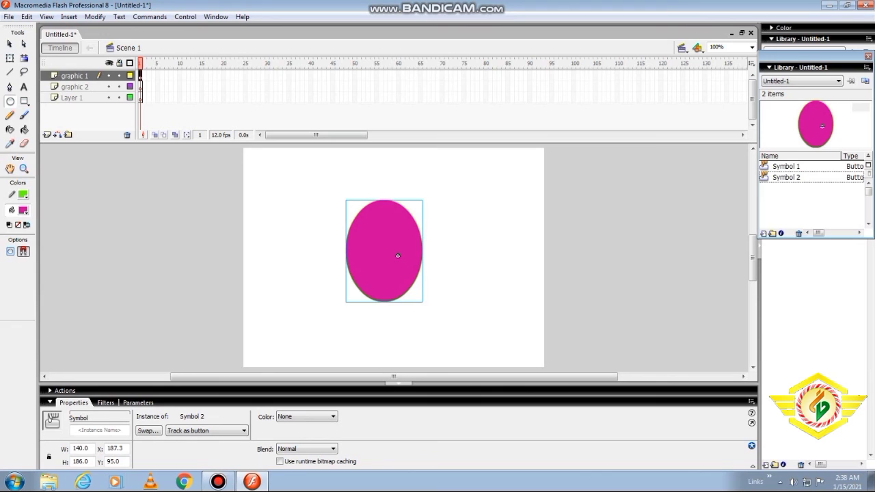
drag(422, 301, 451, 331)
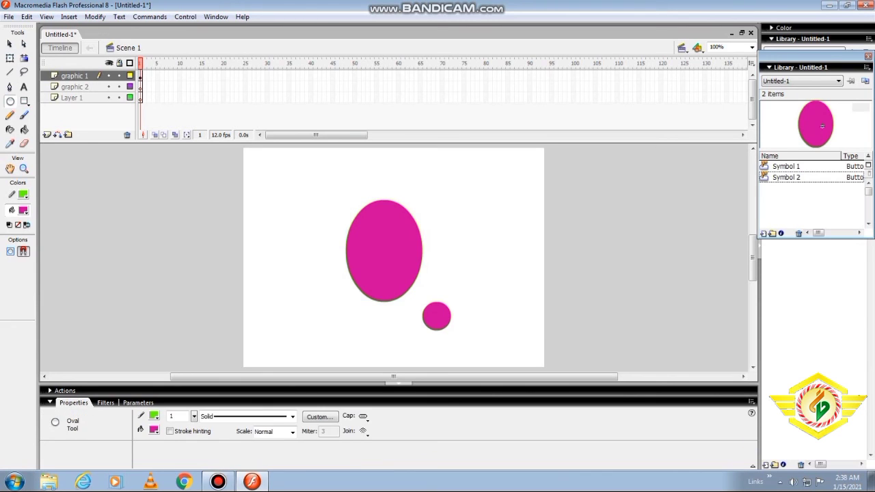
key(ctrl+z)
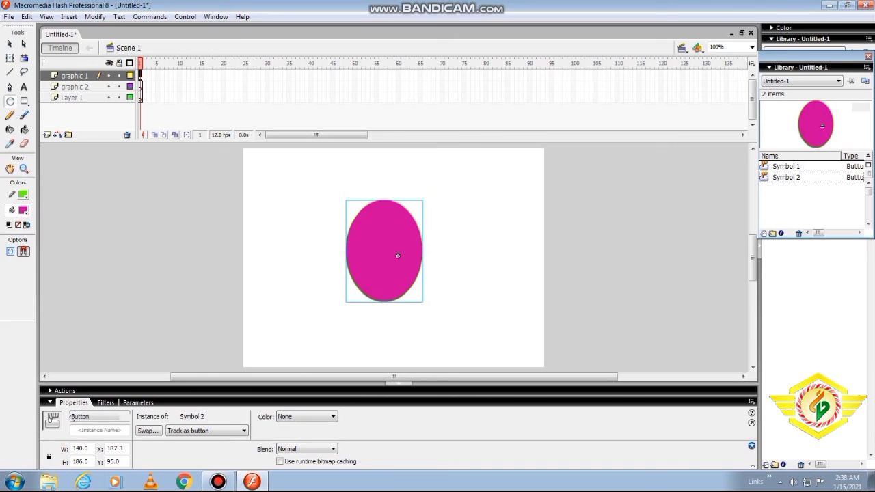
click(401, 260)
key(ctrl+z)
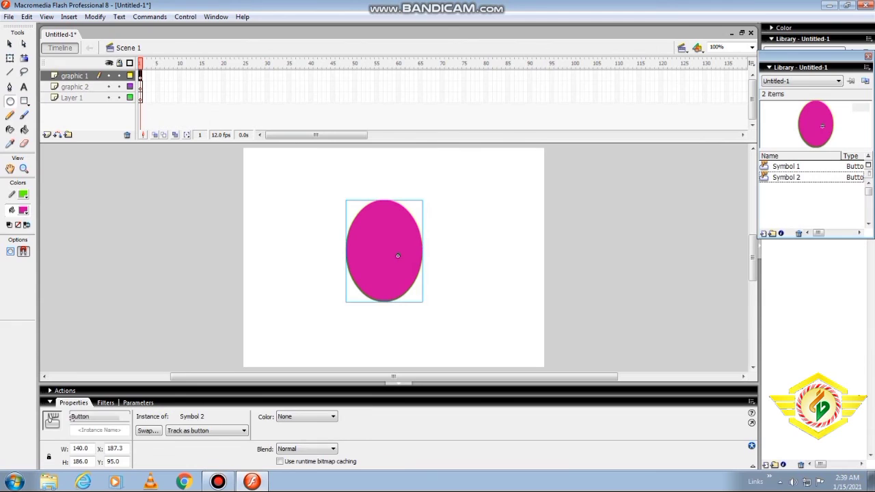